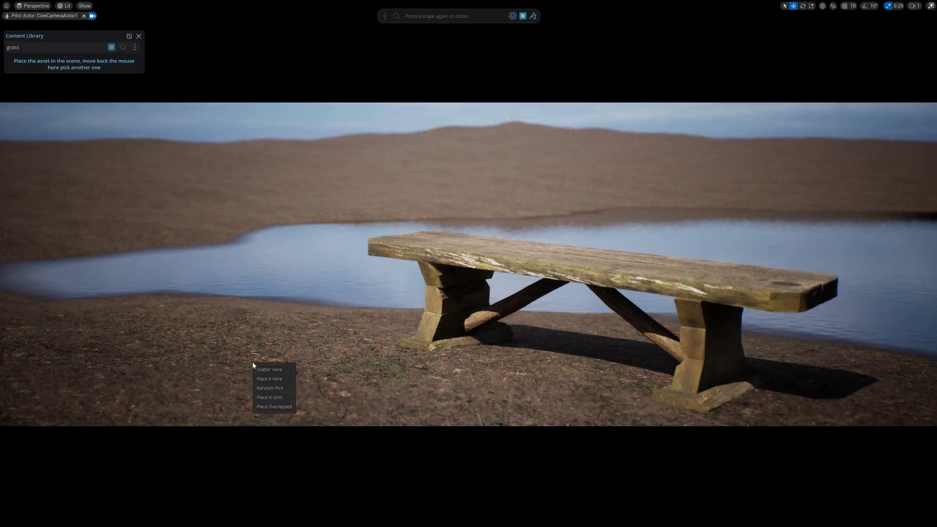
- Scatter the chosen grass assets over the ground in front of the wooden bench
left_click(266, 370)
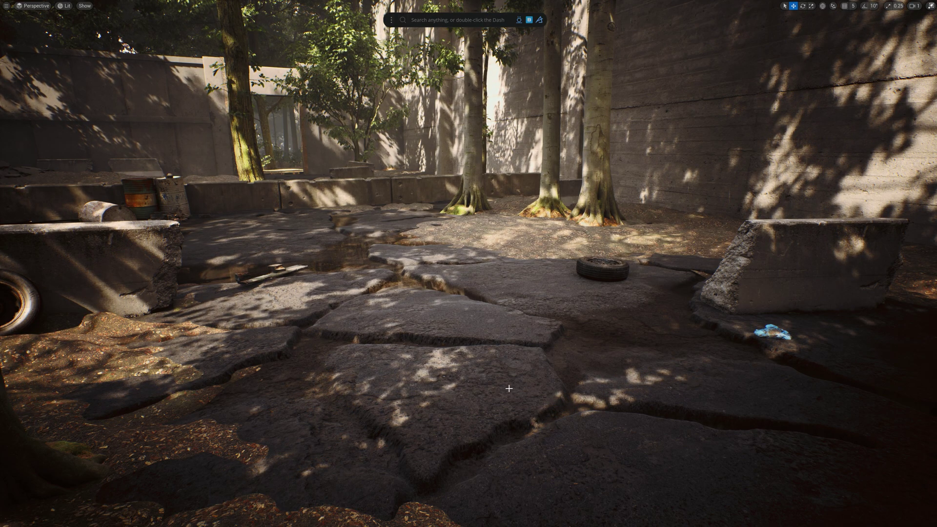
- Search the content library for fern and scatter the fern assets over the cracked courtyard ground
left_click(530, 20)
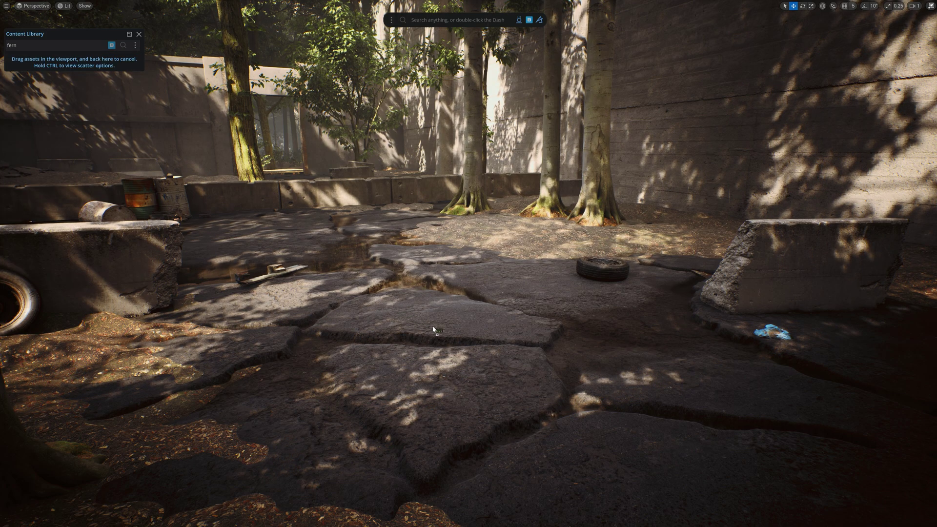
left_click_drag(433, 330, 433, 330)
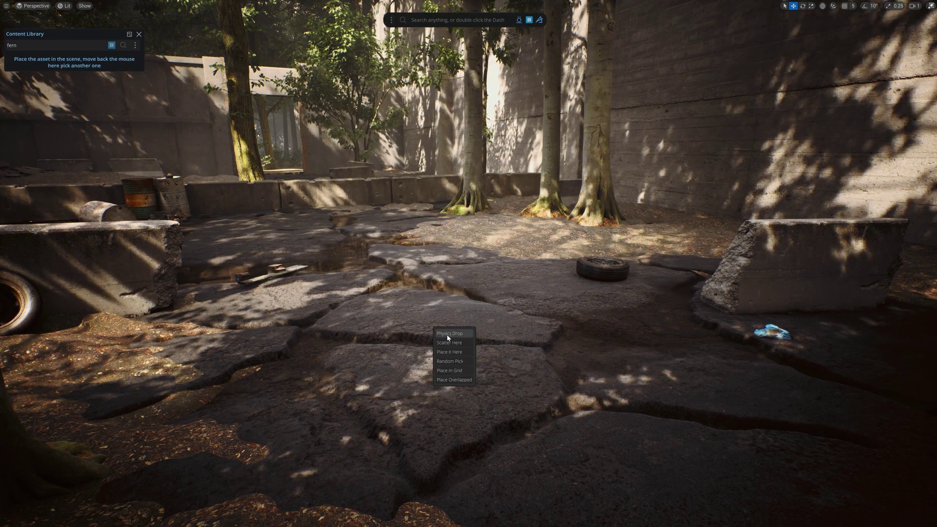
left_click(449, 343)
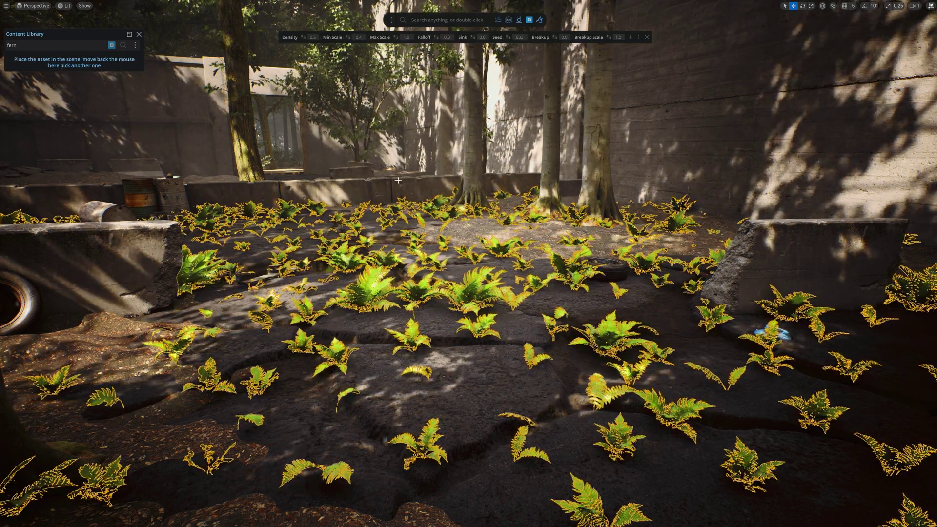
- Increase the fern scatter's density and minimum scale, and vary its seed for a new distribution
left_click_drag(303, 37, 307, 37)
left_click_drag(508, 37, 424, 37)
left_click_drag(349, 37, 405, 36)
left_click_drag(508, 37, 679, 36)
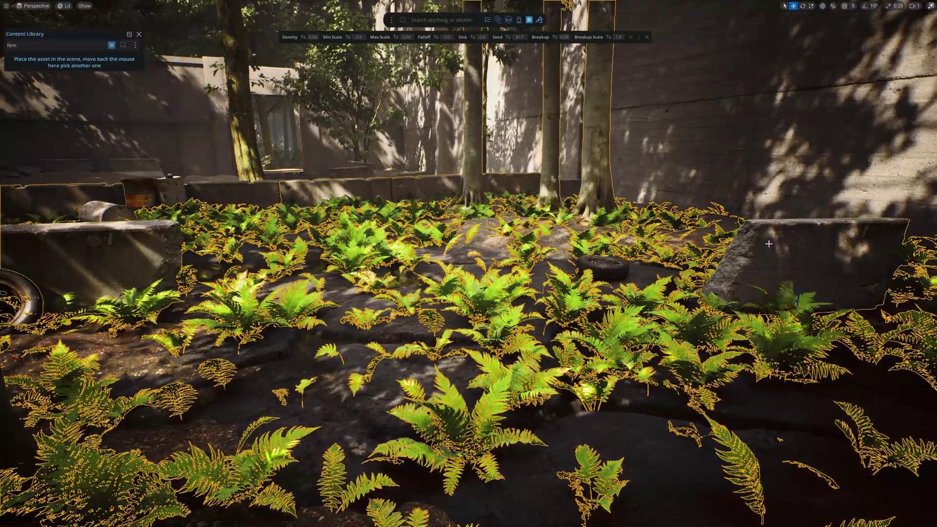
- Apply a proximity mask so the ferns grow only near the selected trees and concrete barriers
left_click(647, 37)
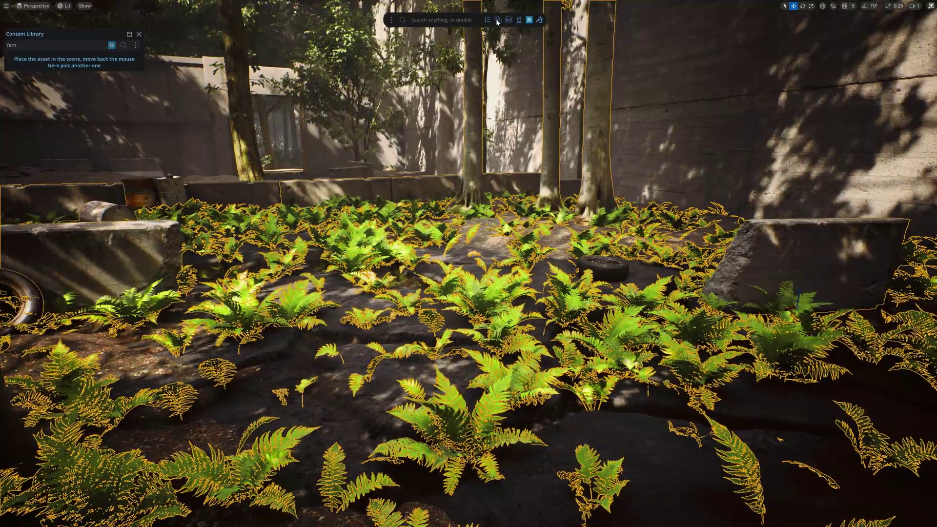
left_click(498, 21)
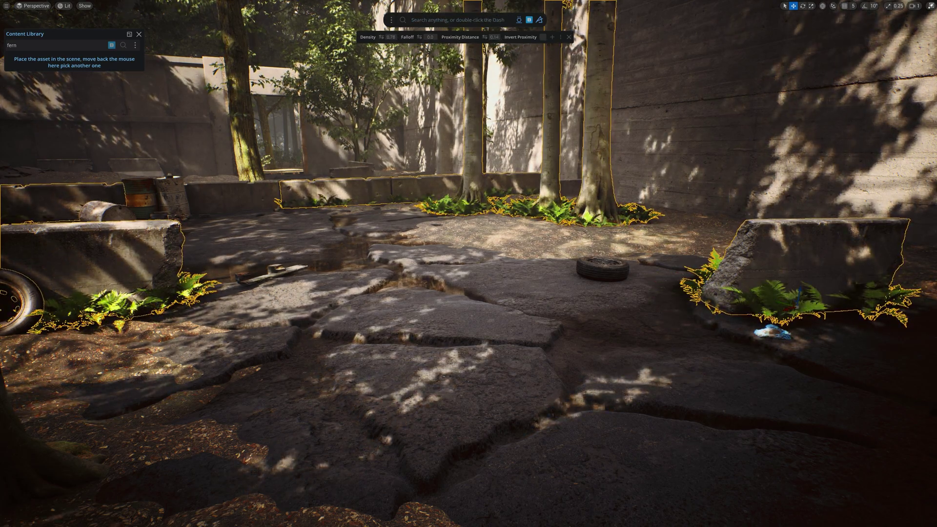
- Fine-tune the proximity distance and density of the ferns around the tree trunks and along the concrete barriers
key("w")
right_click_drag(500, 211, 390, 70)
left_click_drag(485, 38, 470, 39)
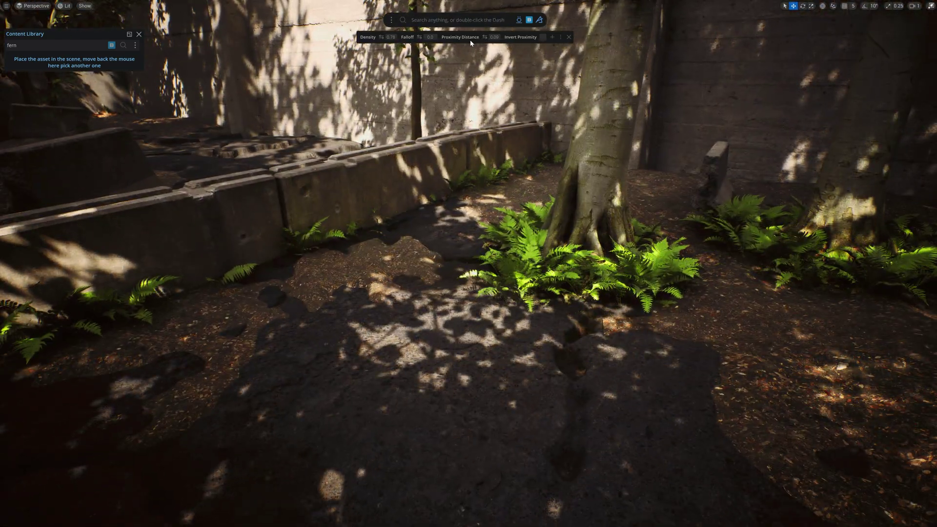
left_click_drag(381, 37, 415, 42)
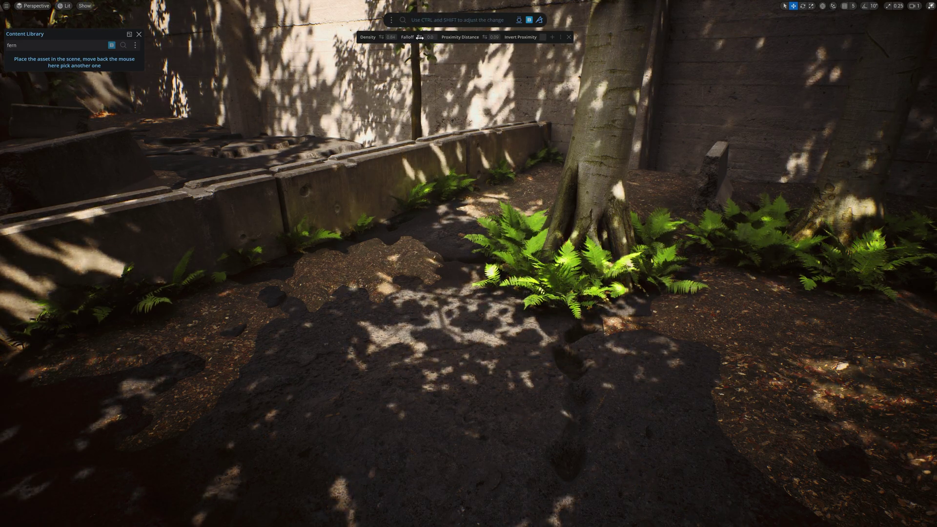
mouse_move(485, 37)
left_mouse_down()
mouse_move(501, 38)
mouse_move(483, 37)
left_mouse_up()
right_click_drag(468, 264, 610, 276)
left_click_drag(382, 37, 362, 37)
right_click_drag(585, 302, 440, 302)
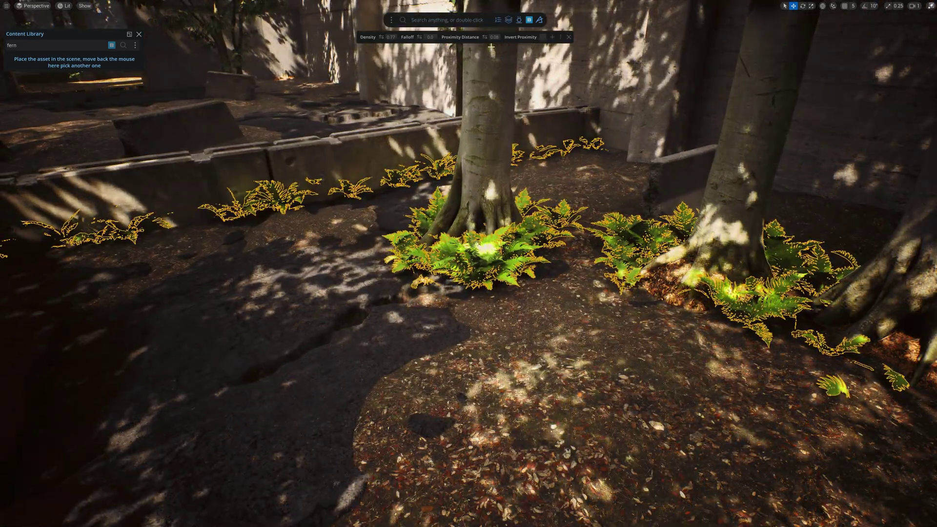
left_click(519, 19)
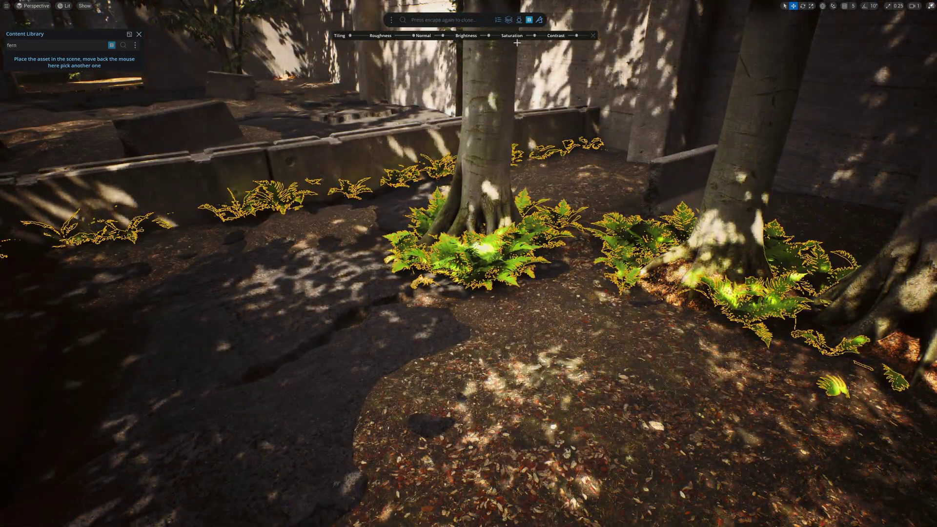
key("Escape")
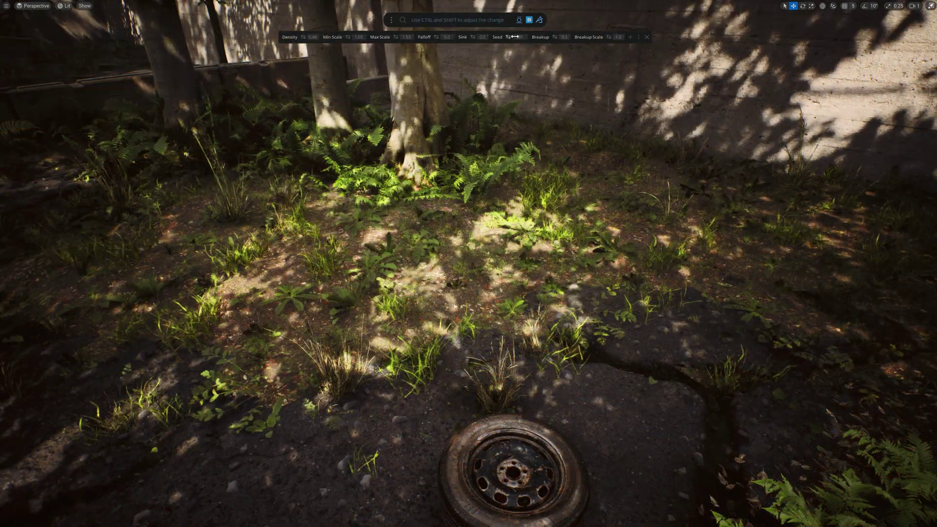
- Adjust the maximum scale, breakup and density of the grass and undergrowth scatter between the tire and the trees
left_click_drag(397, 37, 401, 37)
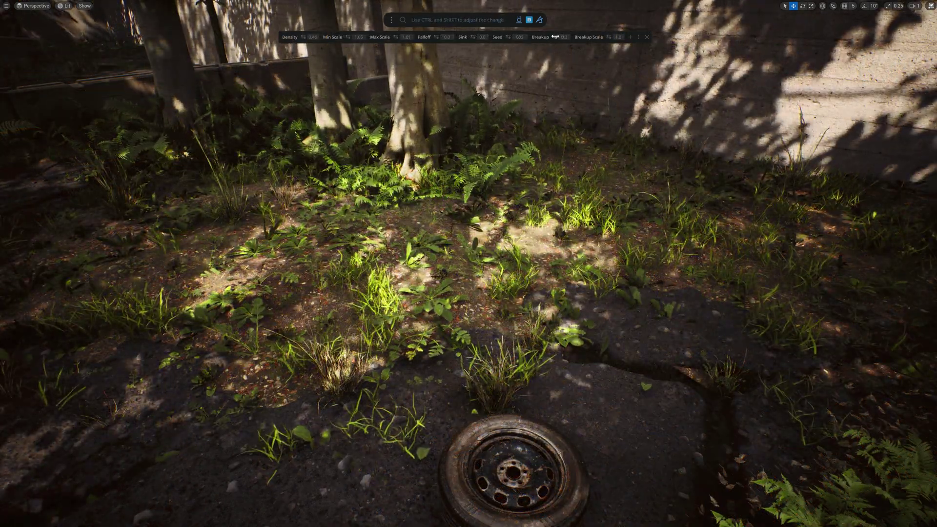
left_click_drag(555, 37, 486, 37)
left_click_drag(305, 37, 312, 37)
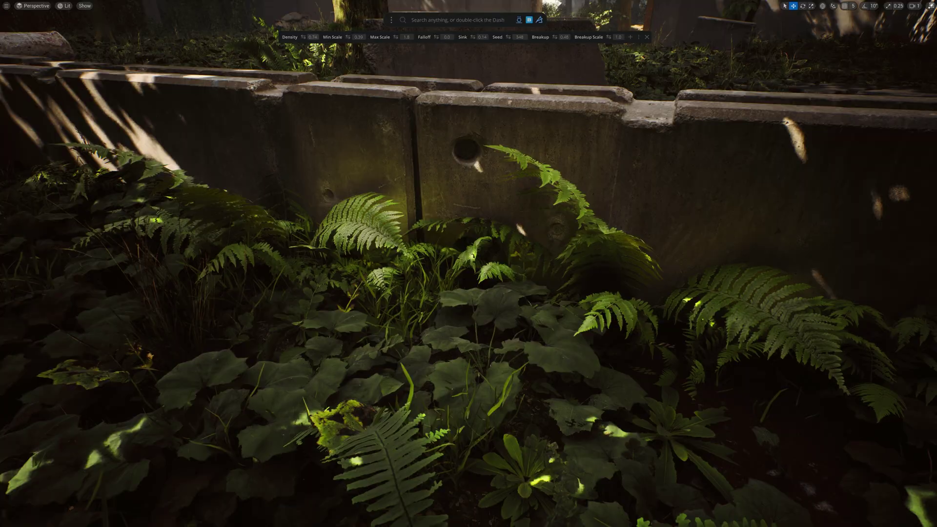
- Adjust the density, maximum scale and seed of the leafy plant scatter in front of the concrete barrier
left_click_drag(300, 36, 309, 36)
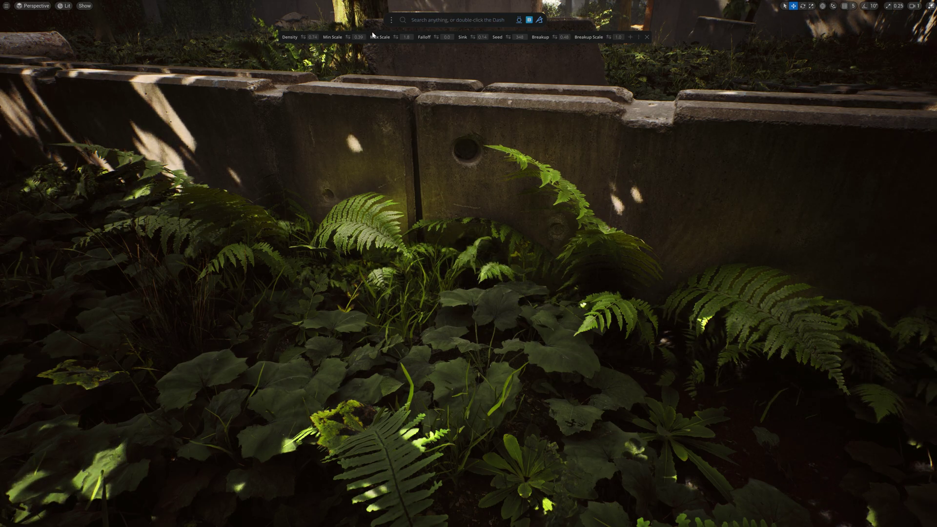
left_click_drag(397, 37, 430, 39)
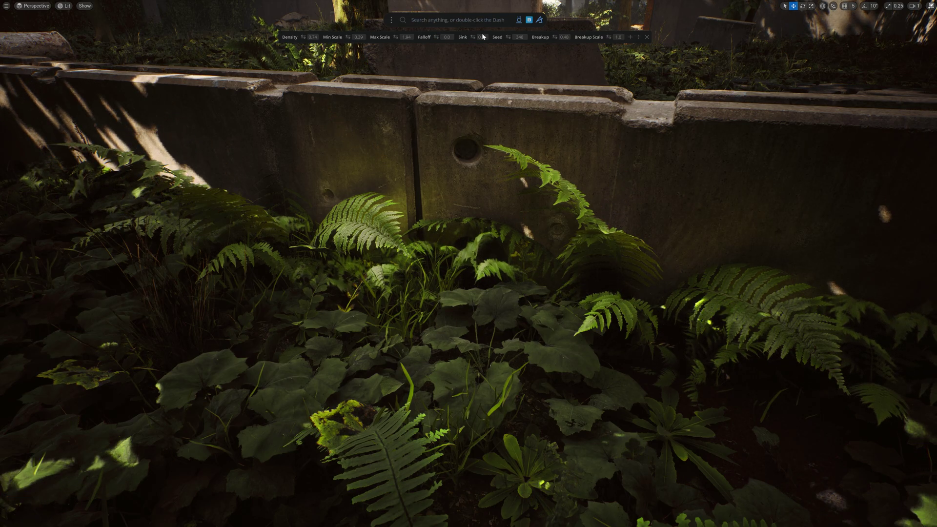
left_click_drag(509, 38, 531, 38)
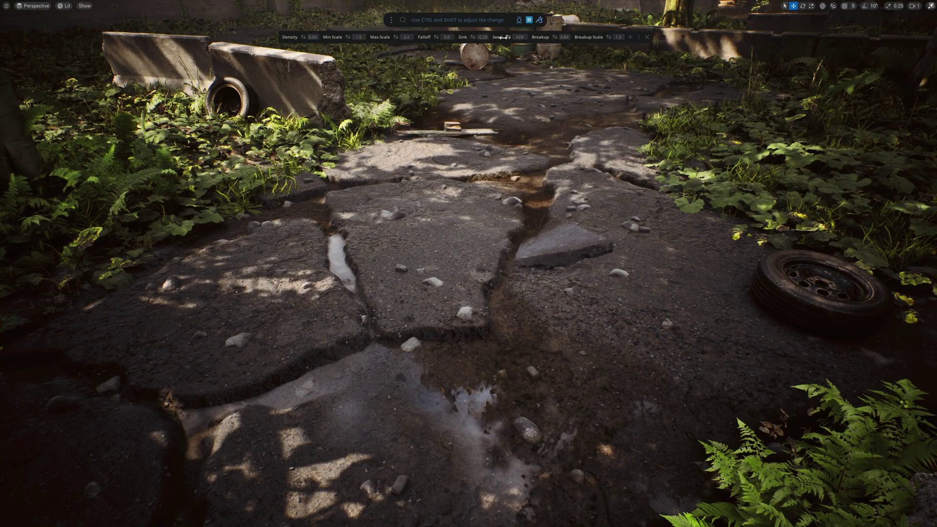
- Vary the seed of the small stone scatter on the cracked pavement, and lower the ivy control point on the concrete wall
left_click_drag(503, 38, 501, 37)
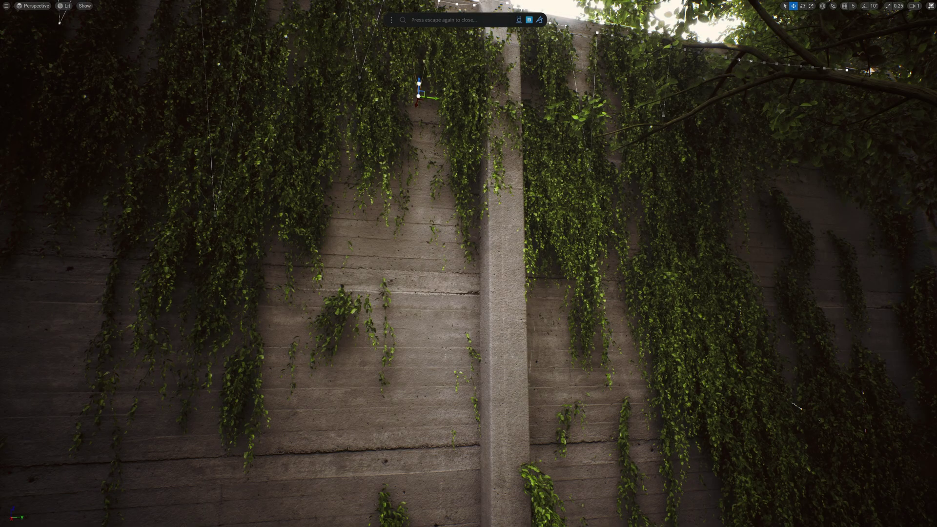
left_click_drag(419, 84, 418, 105)
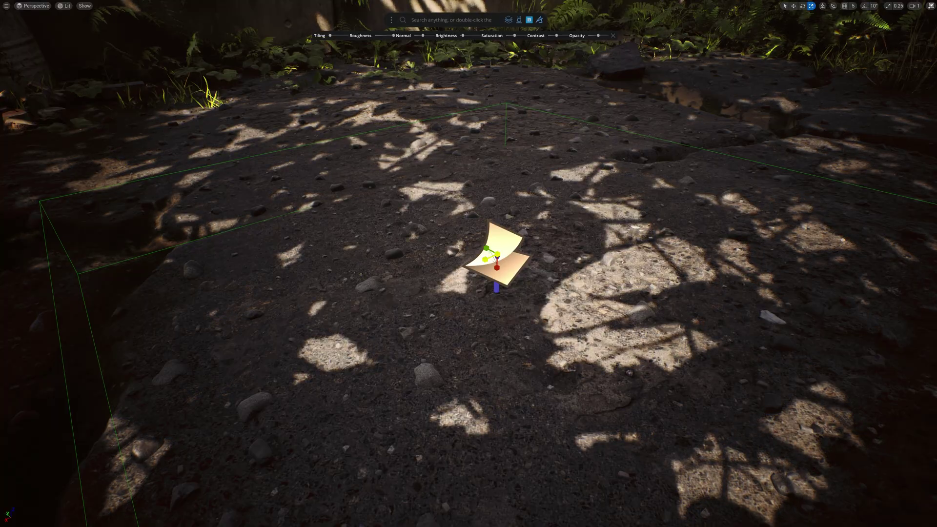
- Scale the decal on the courtyard pavement and reposition it on the ground
left_click_drag(489, 257, 497, 240)
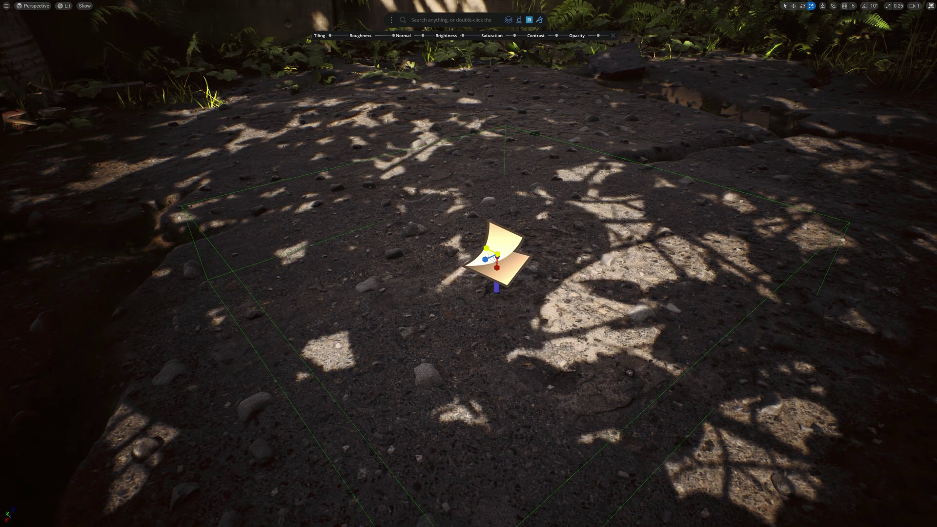
key("w")
mouse_move(495, 243)
left_mouse_down()
mouse_move(493, 261)
mouse_move(498, 197)
mouse_move(497, 261)
mouse_move(496, 230)
left_mouse_up()
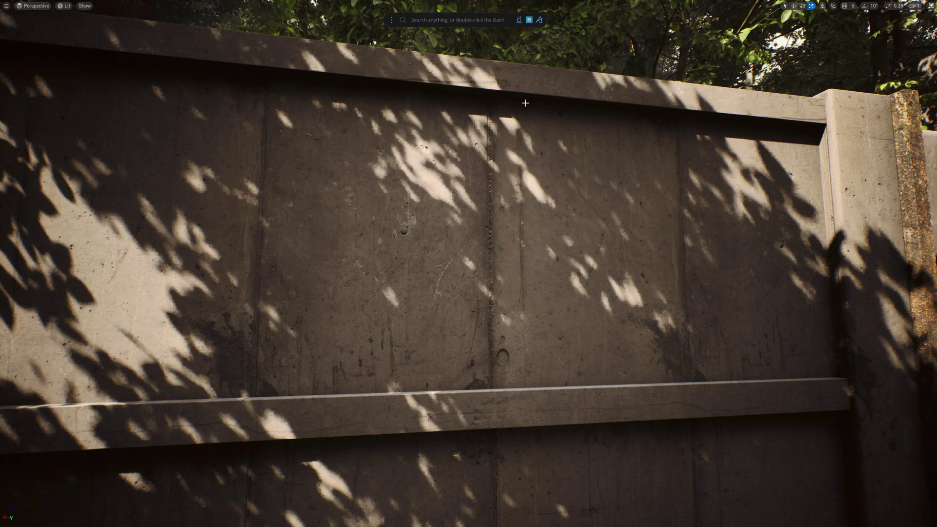
- Search the content library for leak and place a leak decal on the upper concrete wall panel
left_click(529, 20)
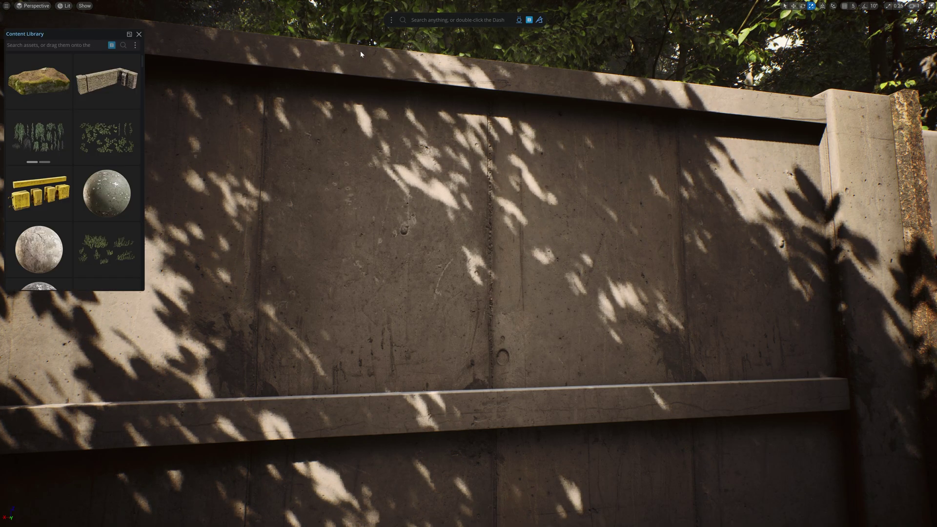
type("leak")
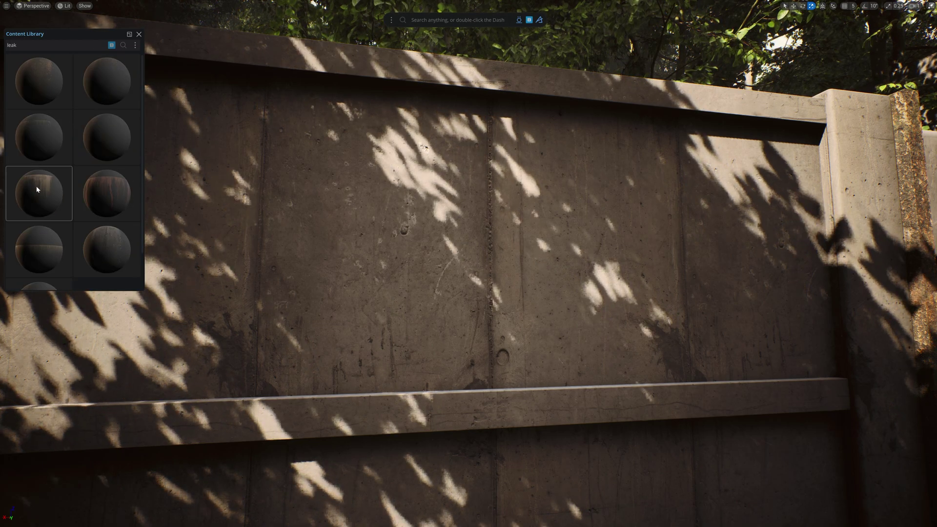
left_click_drag(37, 189, 571, 245)
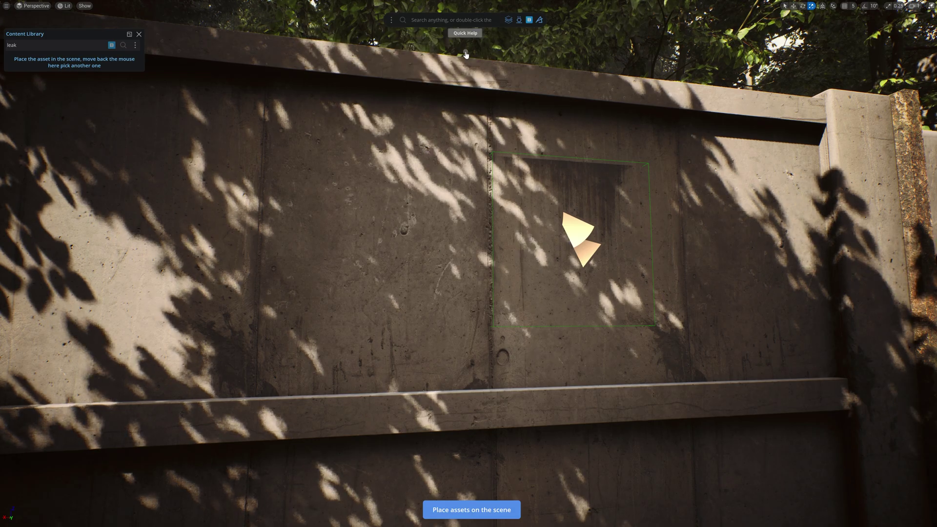
- Resize and reposition the leak decal beneath the wall's upper ledge, and adjust its sort order
left_click_drag(574, 246, 637, 240)
scroll(638, 241, "up", 4)
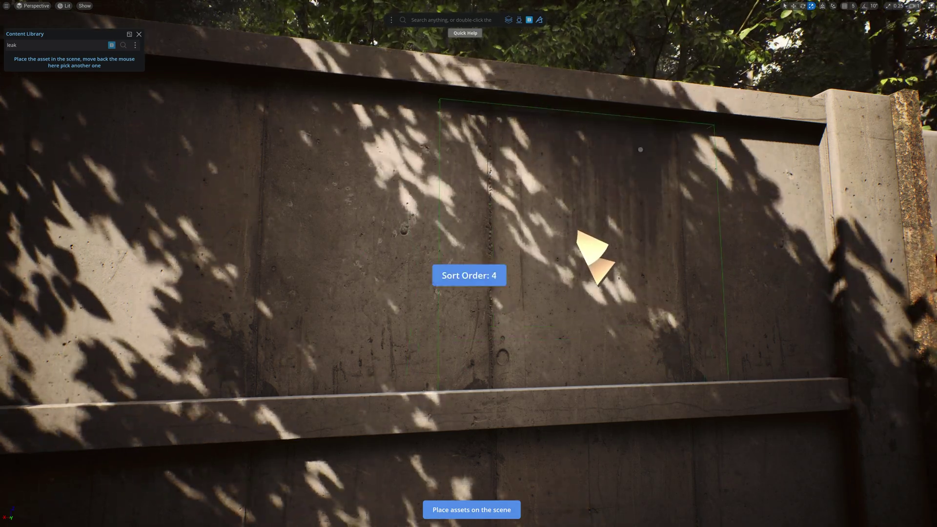
scroll(640, 193, "down", 2)
scroll(640, 245, "down", 2, "ctrl")
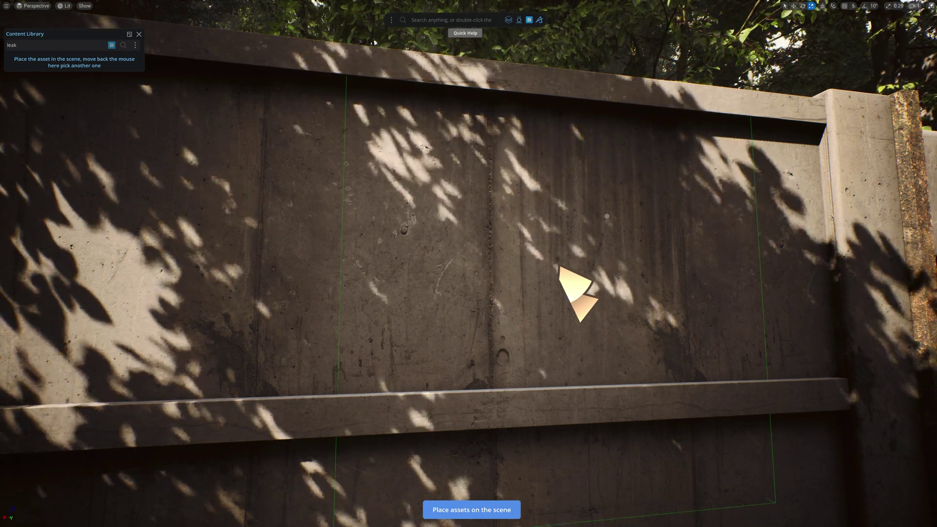
left_click_drag(607, 216, 607, 259)
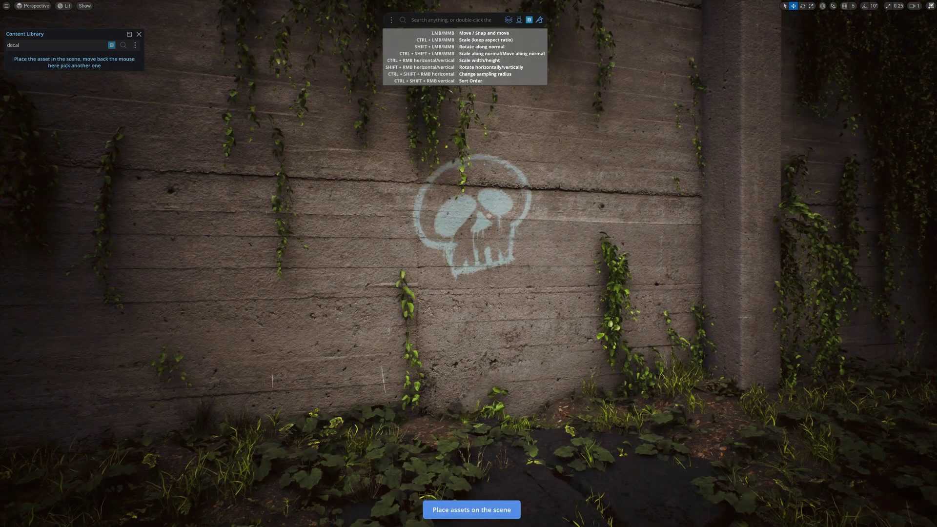
- Rotate the skull graffiti decal on the wall, and reposition the crack decal on the concrete barrier
left_click_drag(517, 257, 516, 298, "shift")
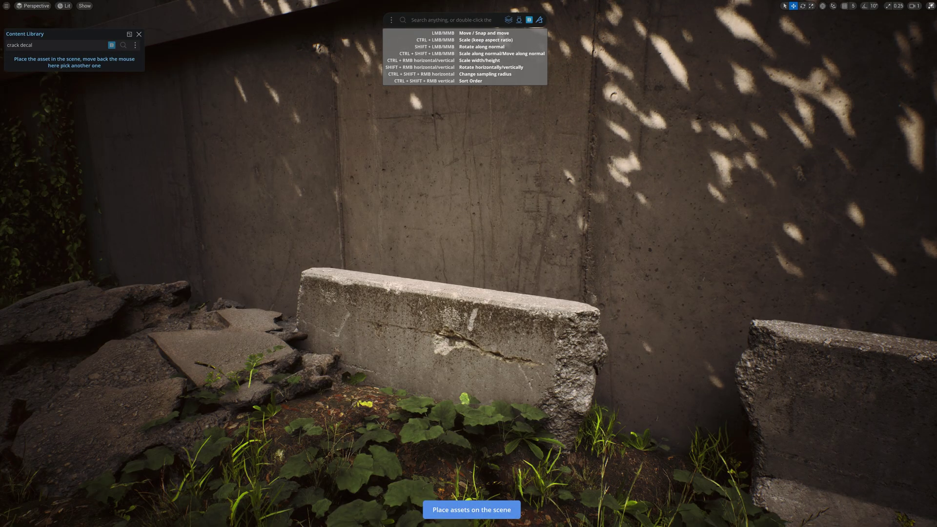
left_click_drag(430, 336, 433, 291)
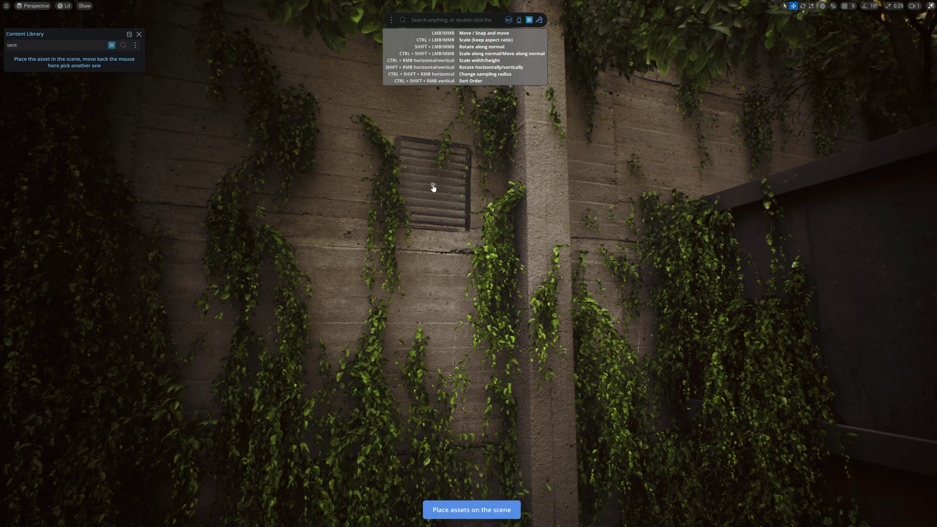
- Scale the vent decal on the ivy-covered wall, and the exposed-masonry damage decal on the sunlit concrete wall
left_click_drag(433, 187, 221, 198, "ctrl")
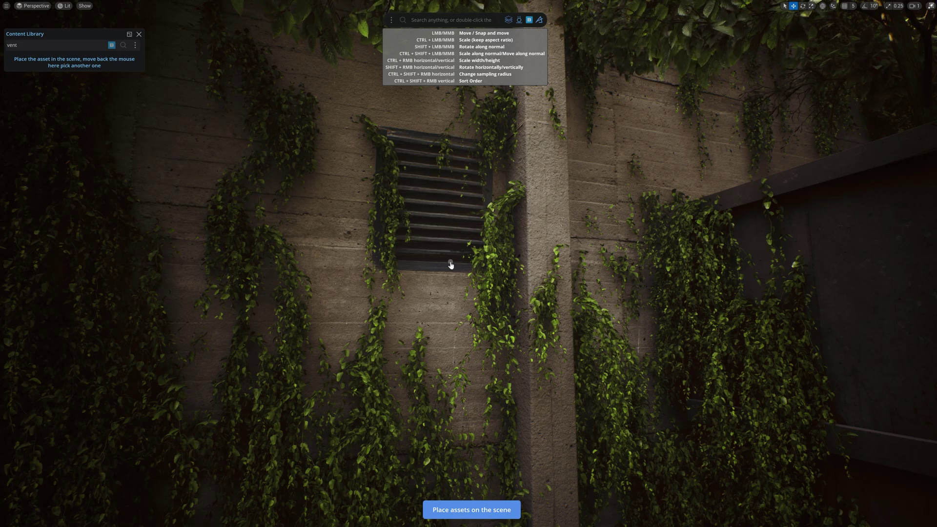
left_click_drag(451, 265, 435, 220, "ctrl")
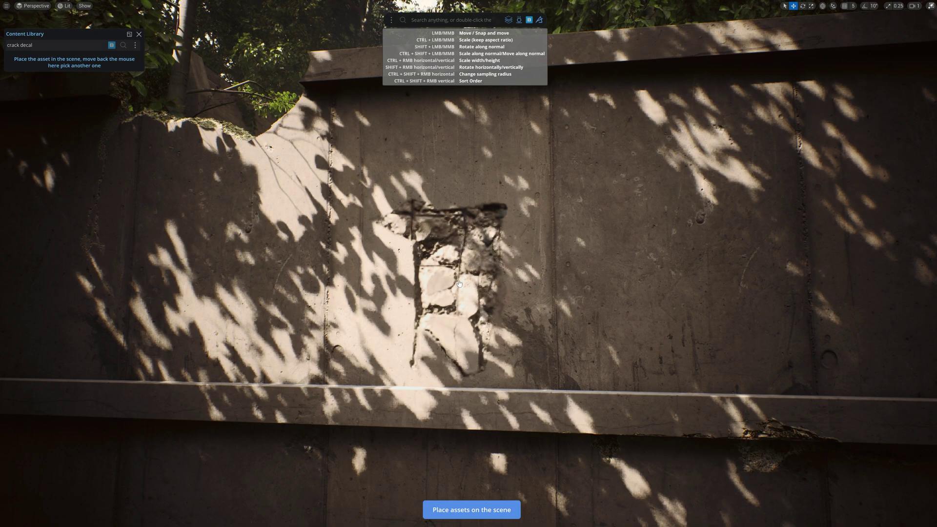
left_click_drag(459, 283, 469, 223, "ctrl")
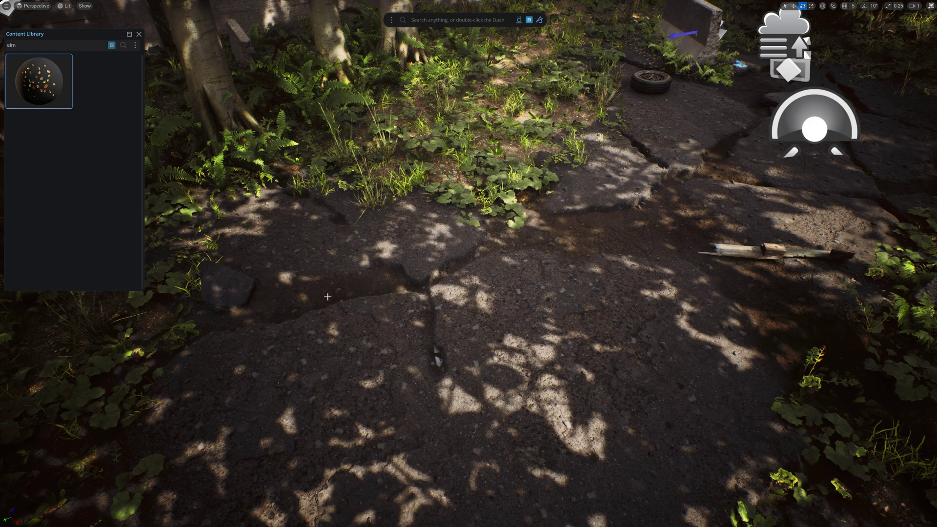
- Scatter the elm leaf decal from the content library over the courtyard pavement
left_click_drag(43, 85, 337, 239)
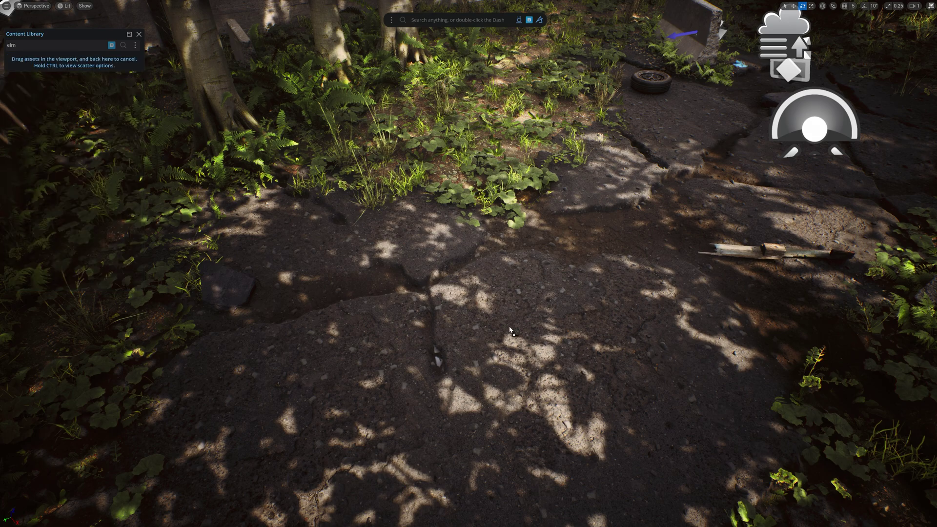
left_click_drag(509, 330, 510, 329)
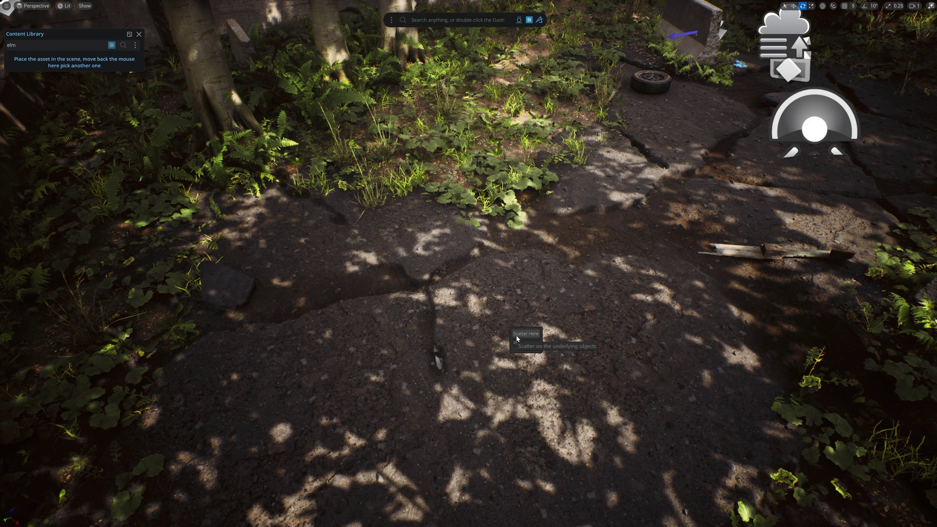
left_click(516, 335)
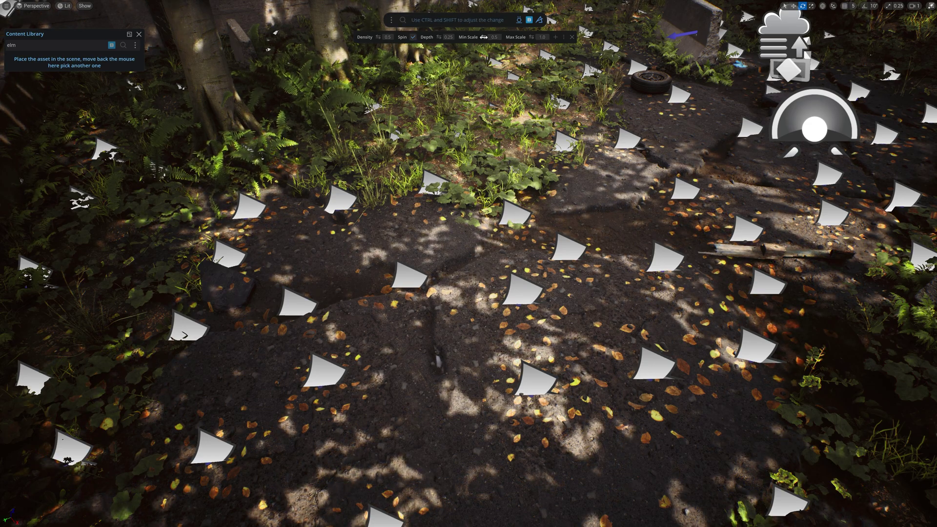
- Adjust the minimum scale and raise the density of the elm leaf decal scatter over the courtyard pavement
left_click_drag(484, 37, 463, 43)
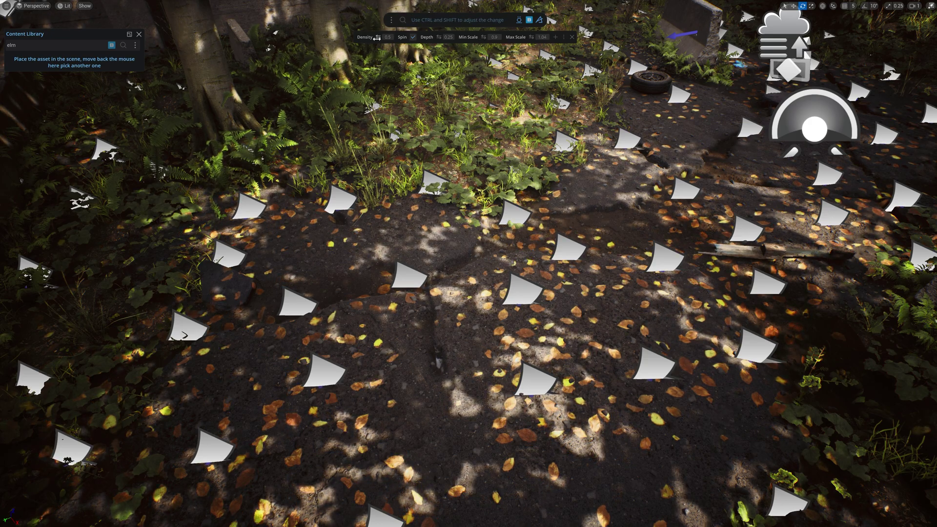
left_click_drag(377, 38, 382, 37)
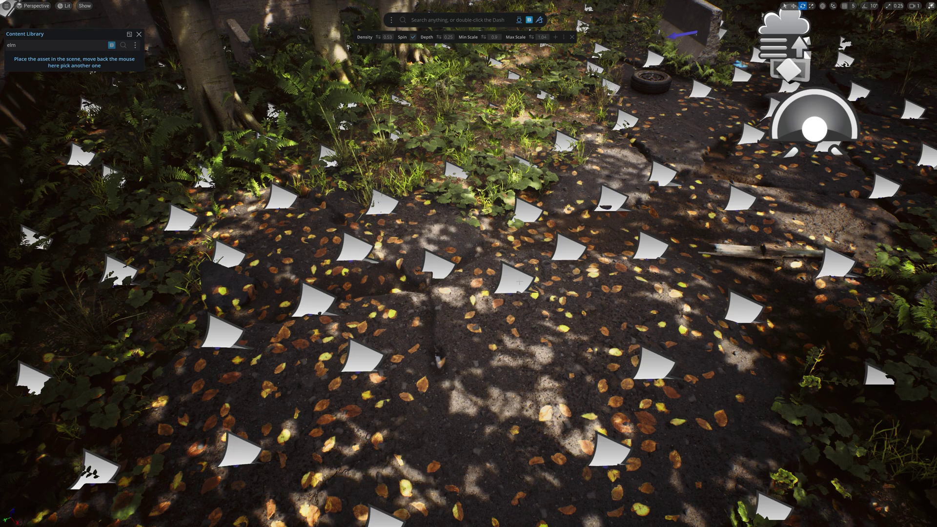
key("Escape")
key("Delete")
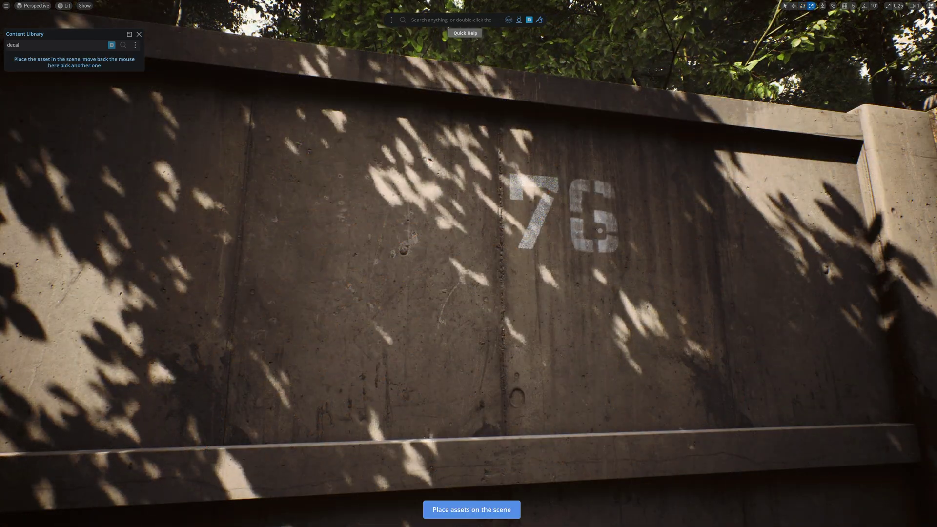
- Place the stencilled digit 2 decal on the concrete wall beside the 7 and 6 to complete the number 762
mouse_move(74, 125)
left_click_drag(115, 191, 655, 219)
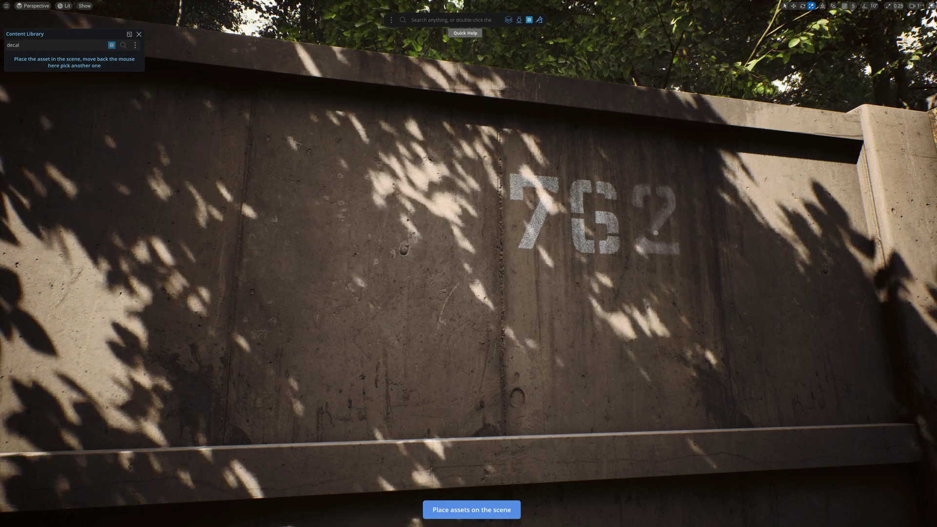
left_click(658, 236)
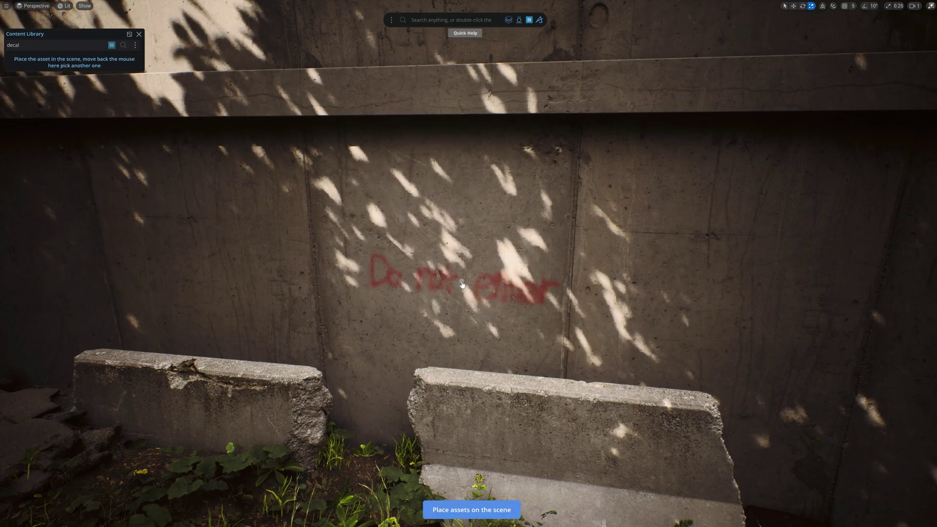
- Enlarge the red "Do not enter" graffiti decal across the wall behind the two concrete barriers
left_click_drag(481, 278, 497, 267)
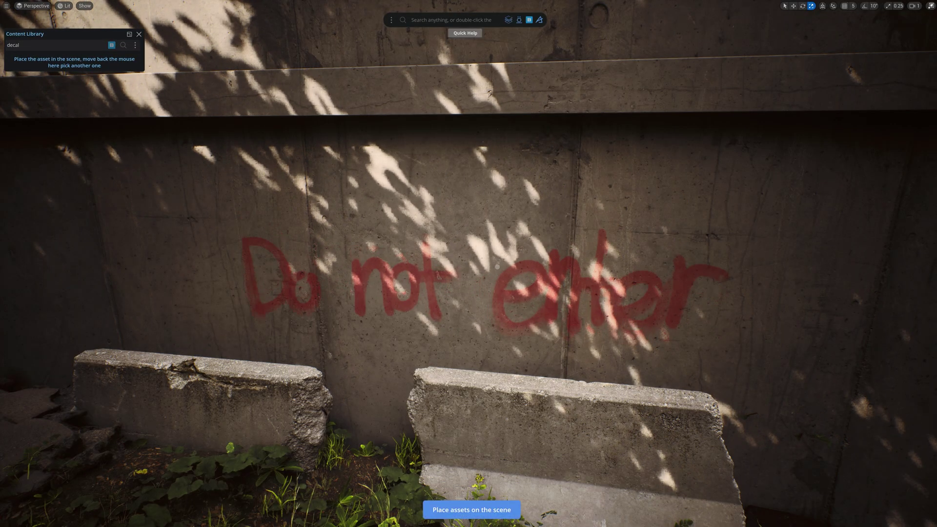
scroll(499, 273, "up", 2)
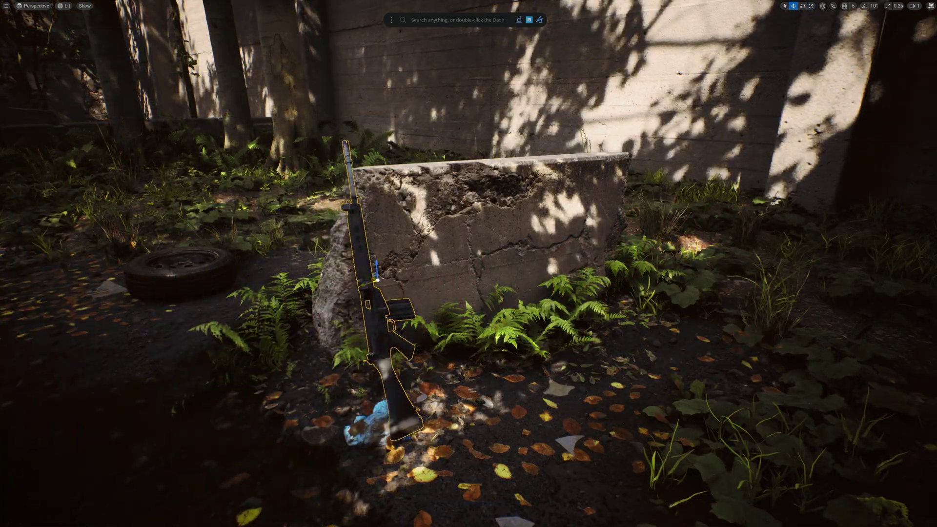
- Move the rifle so it leans against the front of the broken concrete barrier among the ferns
left_click(448, 250)
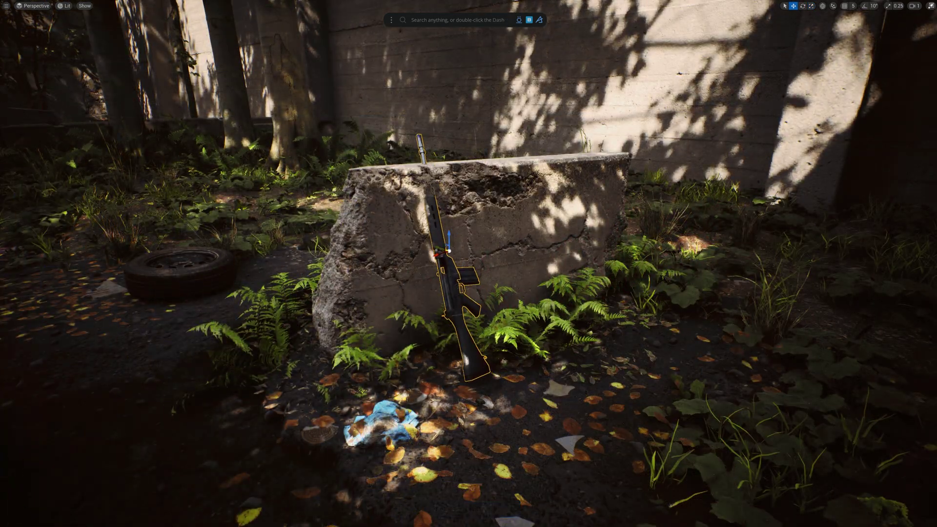